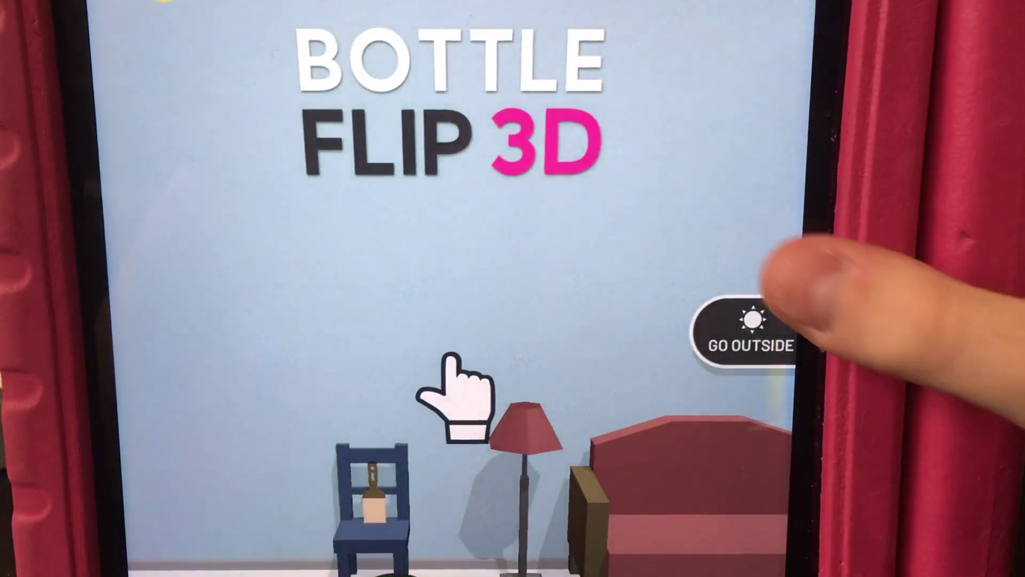
{"action": "left_click", "coordinate": [751, 332]}
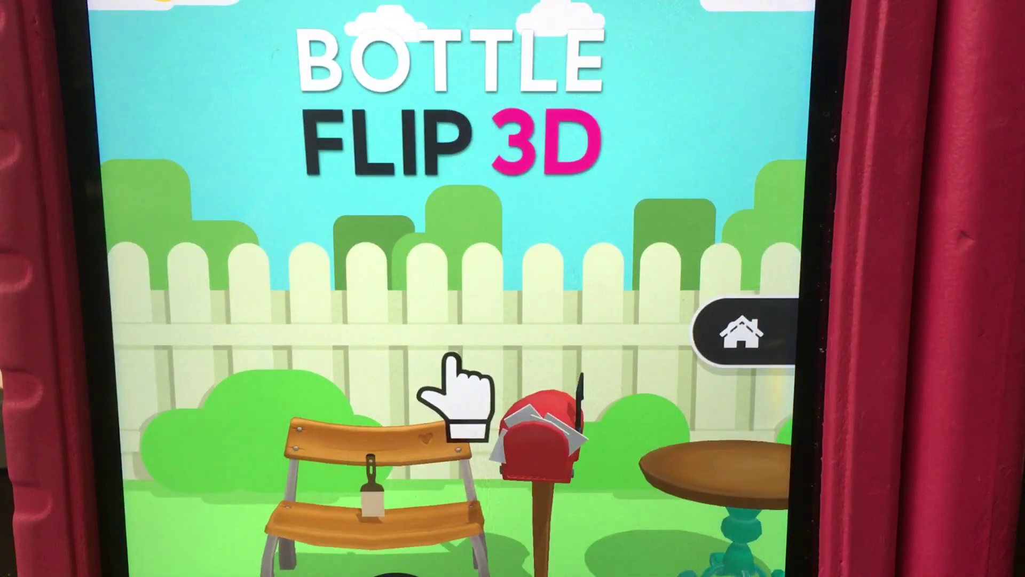
{"action": "left_click", "coordinate": [741, 333]}
{"action": "left_click", "coordinate": [561, 401]}
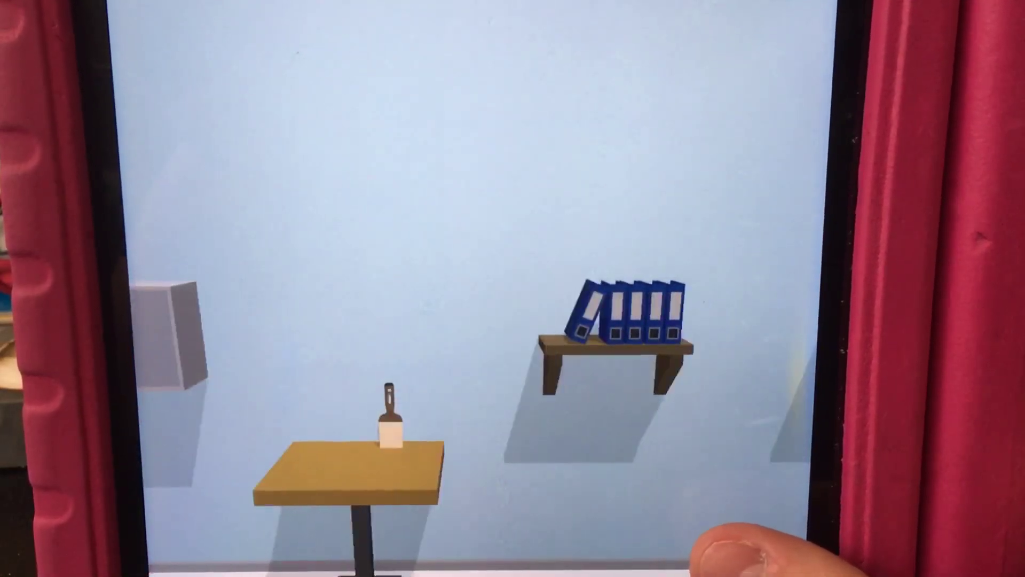
{"action": "left_click", "coordinate": [745, 537]}
{"action": "left_click", "coordinate": [745, 538]}
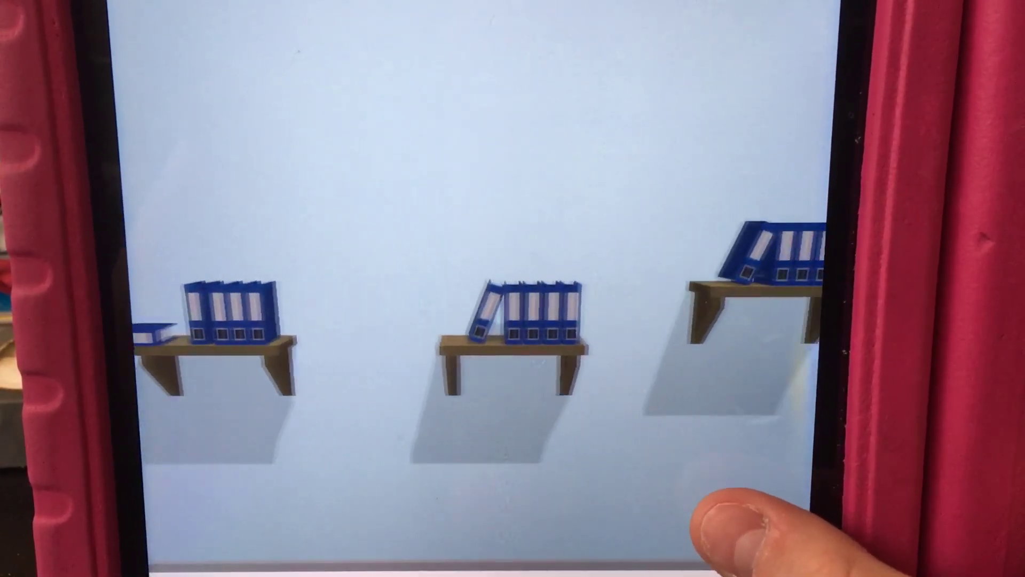
{"action": "left_click", "coordinate": [746, 537]}
{"action": "left_click", "coordinate": [737, 529]}
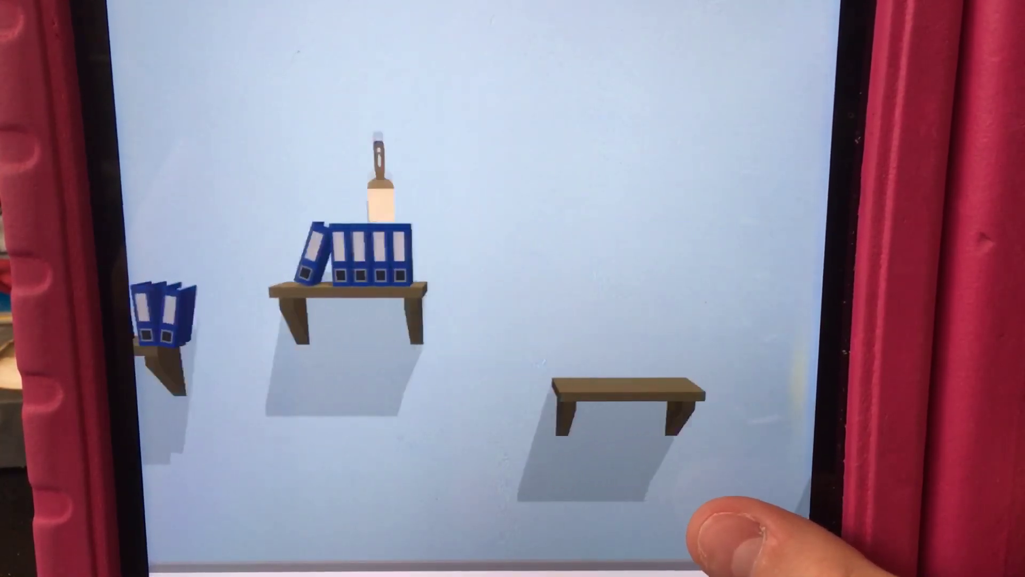
{"action": "left_click", "coordinate": [738, 530]}
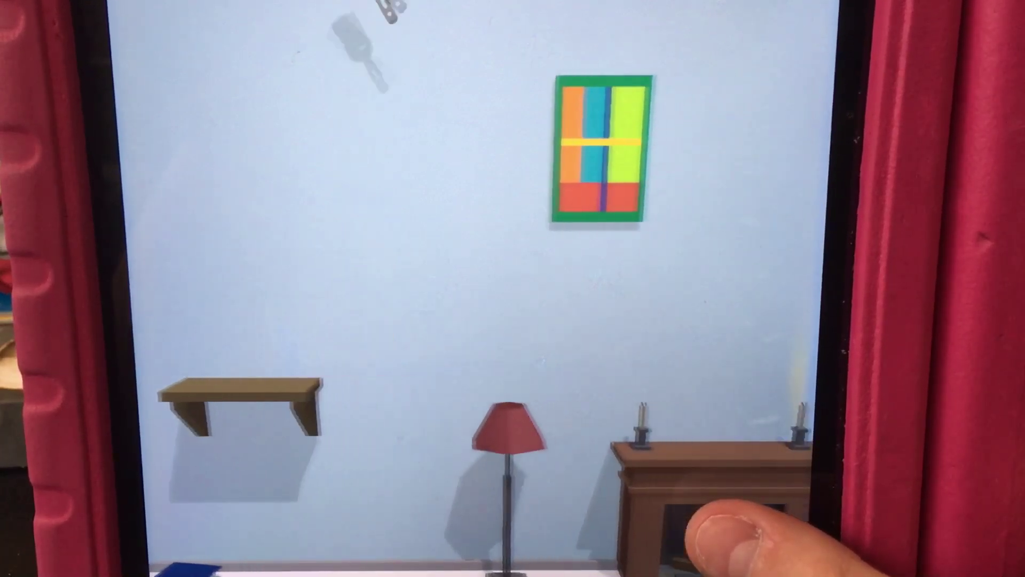
{"action": "left_click", "coordinate": [737, 528]}
{"action": "left_click", "coordinate": [737, 529]}
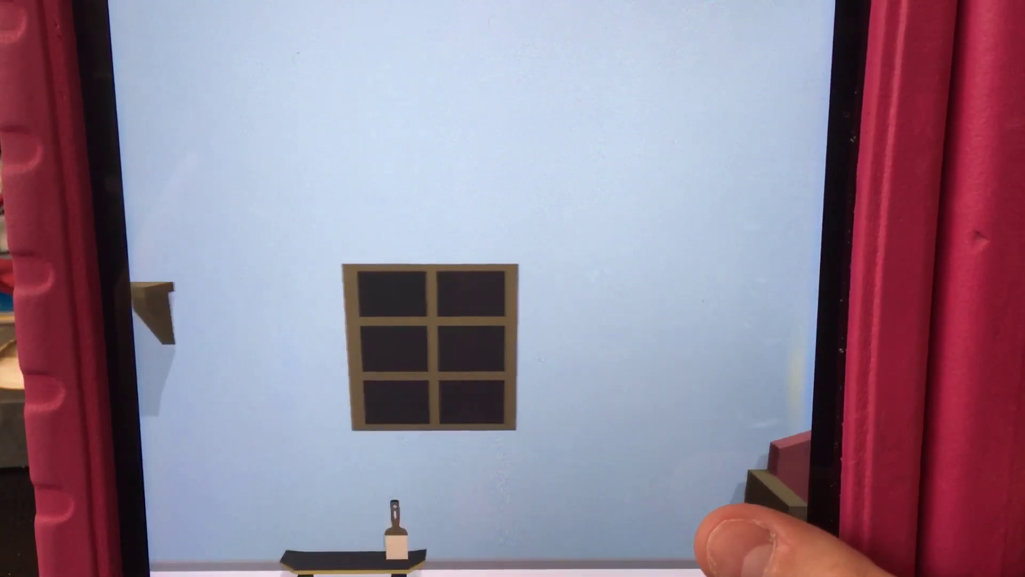
{"action": "left_click", "coordinate": [738, 537]}
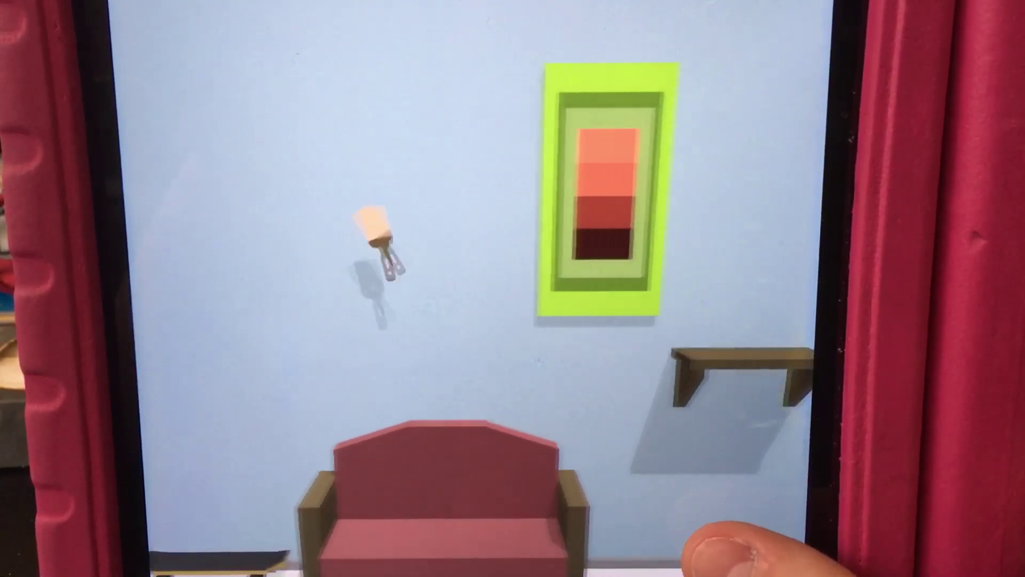
{"action": "left_click", "coordinate": [738, 537]}
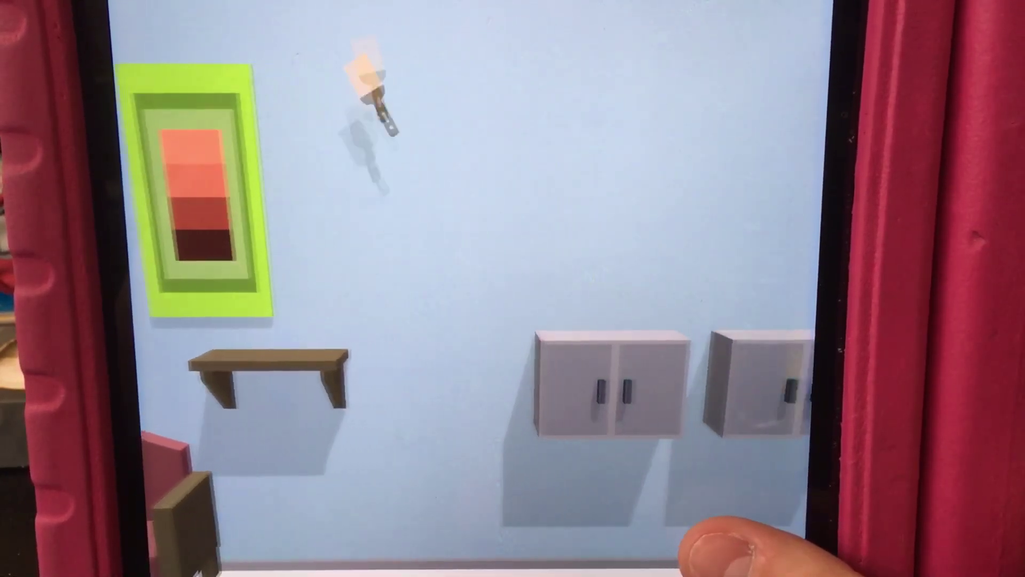
{"action": "left_click", "coordinate": [737, 538]}
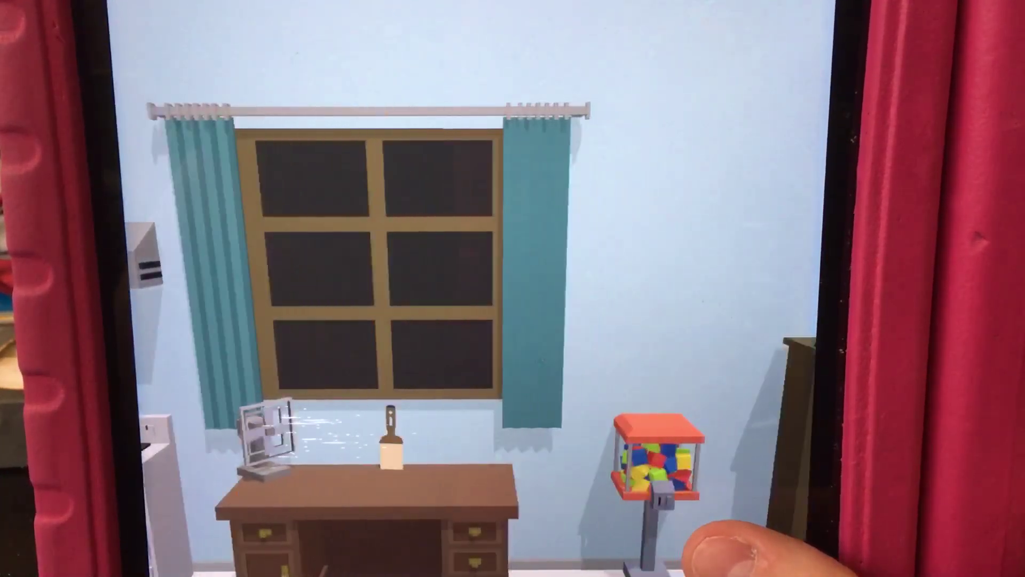
{"action": "left_click", "coordinate": [738, 537]}
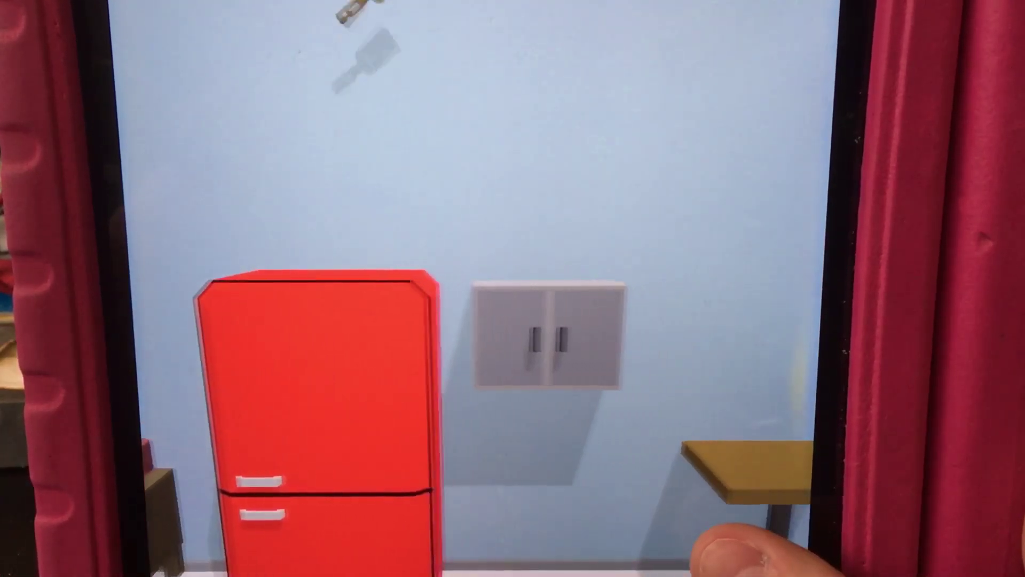
{"action": "left_click", "coordinate": [722, 553]}
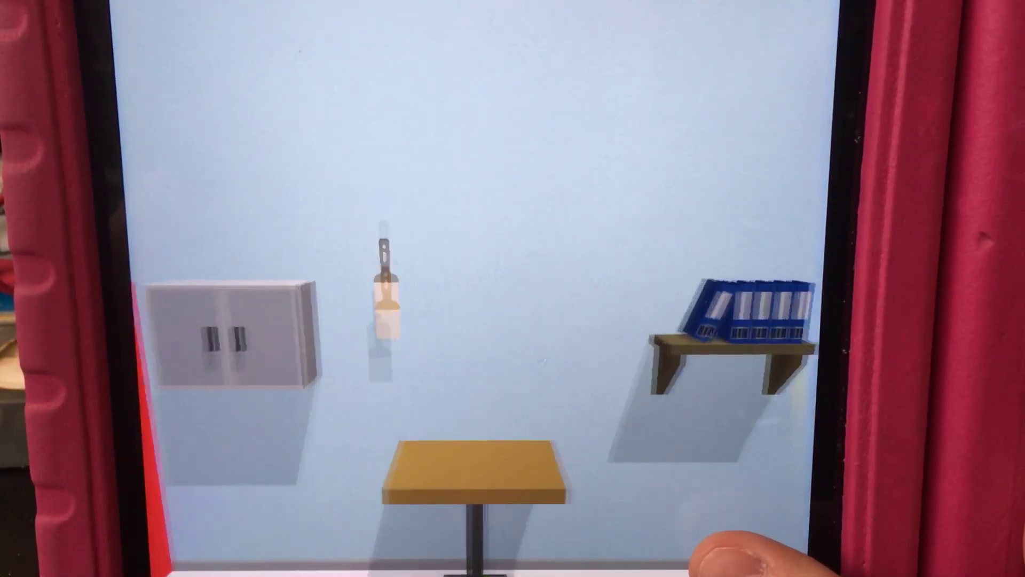
{"action": "left_click", "coordinate": [738, 553]}
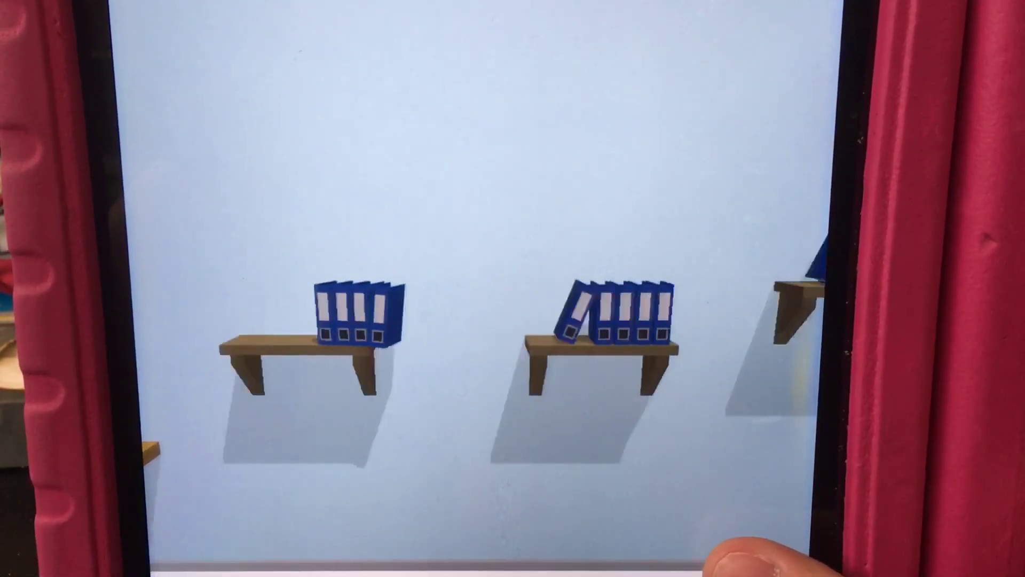
{"action": "left_click", "coordinate": [745, 553]}
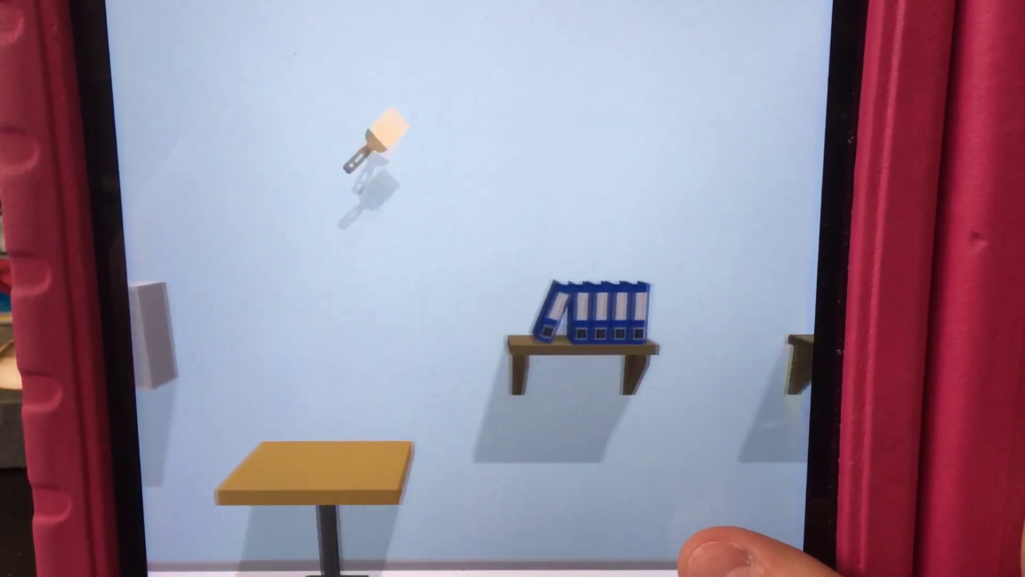
{"action": "left_click", "coordinate": [738, 549]}
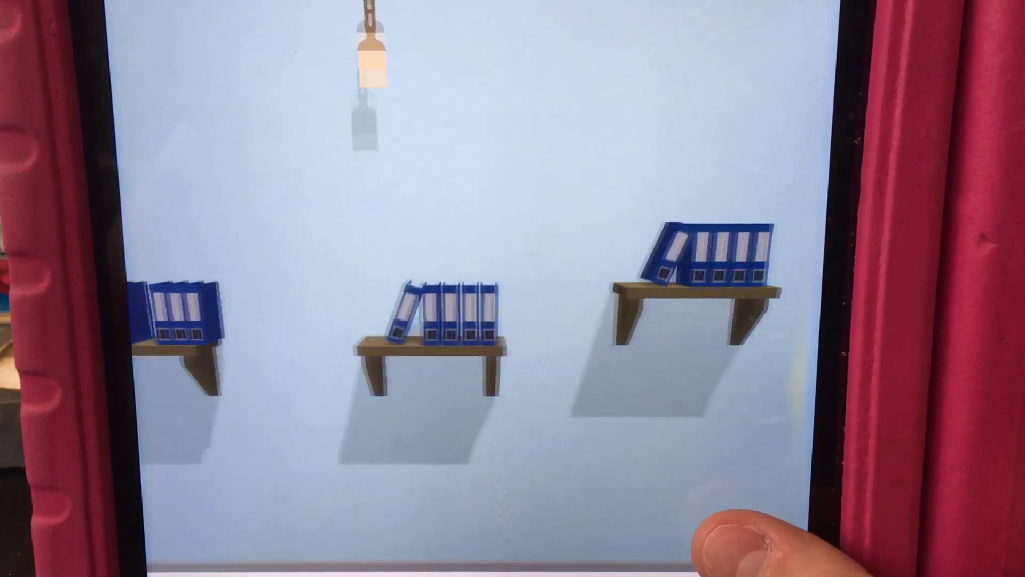
{"action": "left_click", "coordinate": [745, 545]}
{"action": "left_click", "coordinate": [741, 544]}
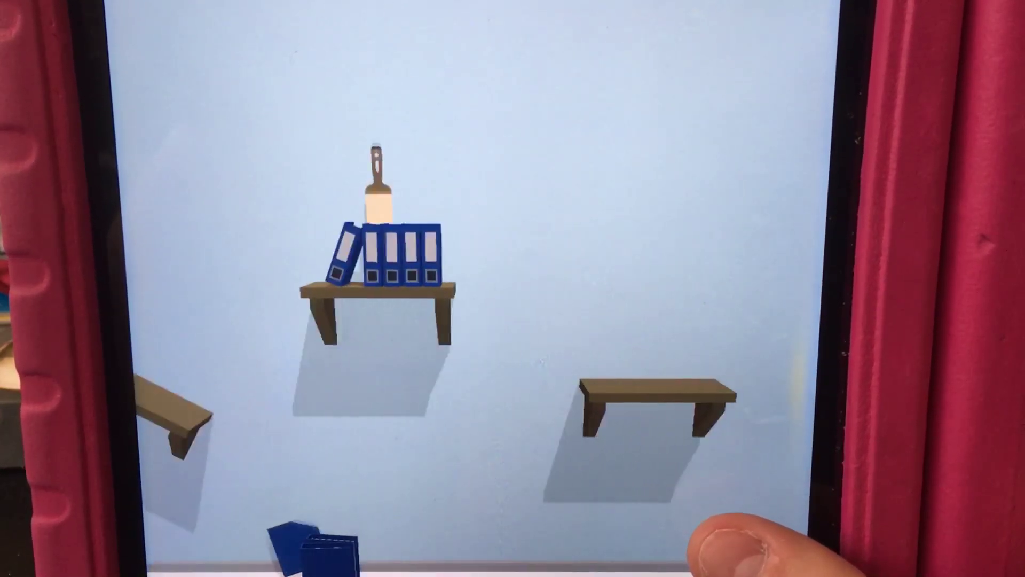
{"action": "left_click", "coordinate": [745, 545]}
{"action": "left_click", "coordinate": [745, 549]}
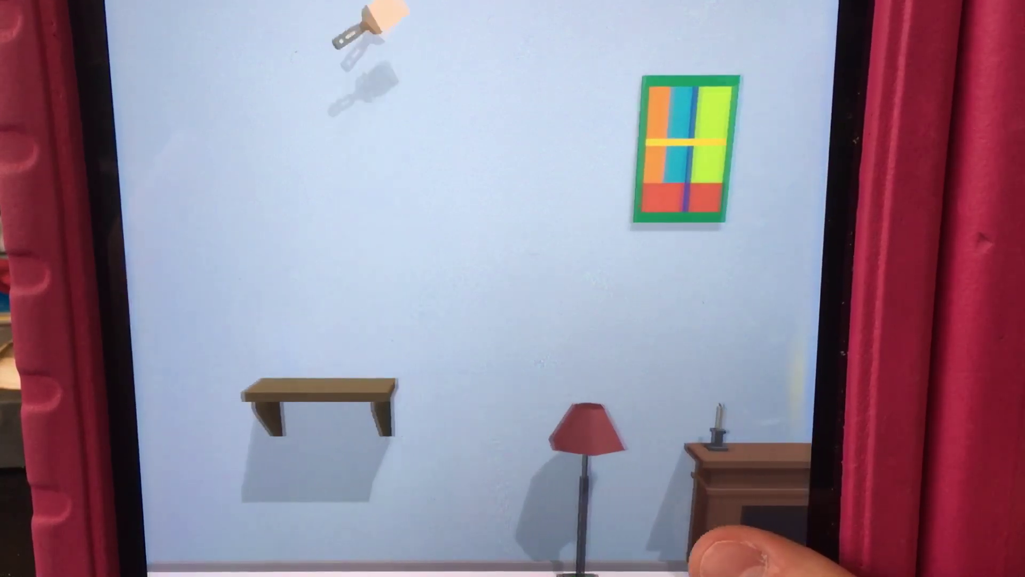
{"action": "left_click", "coordinate": [741, 549]}
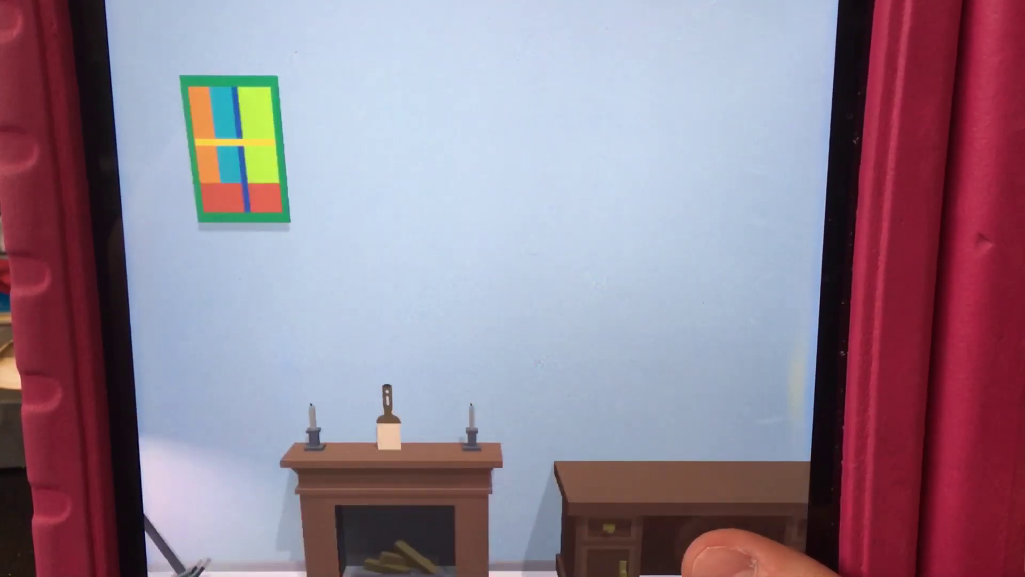
{"action": "left_click", "coordinate": [741, 549]}
{"action": "left_click", "coordinate": [741, 553]}
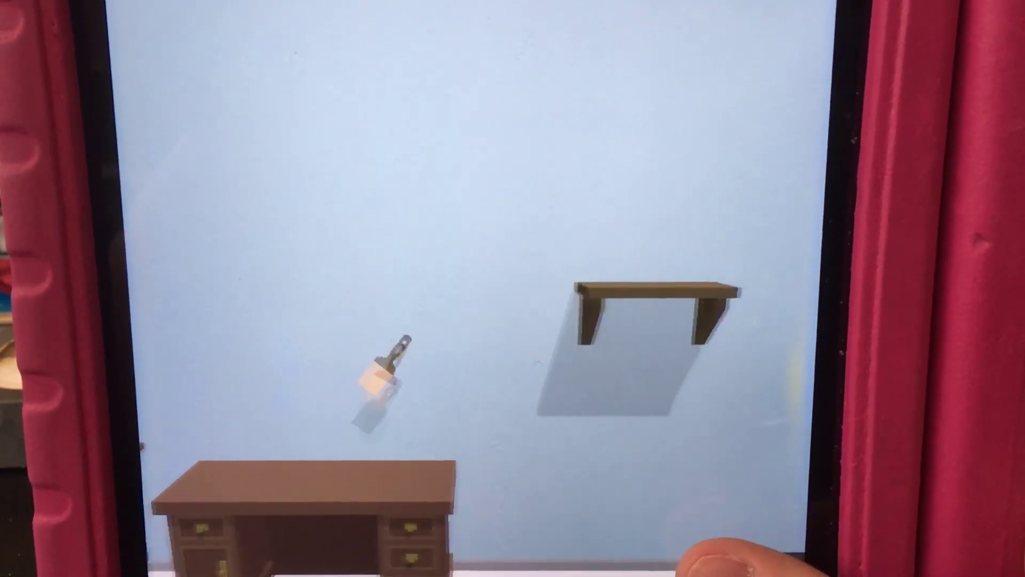
{"action": "left_click", "coordinate": [745, 561]}
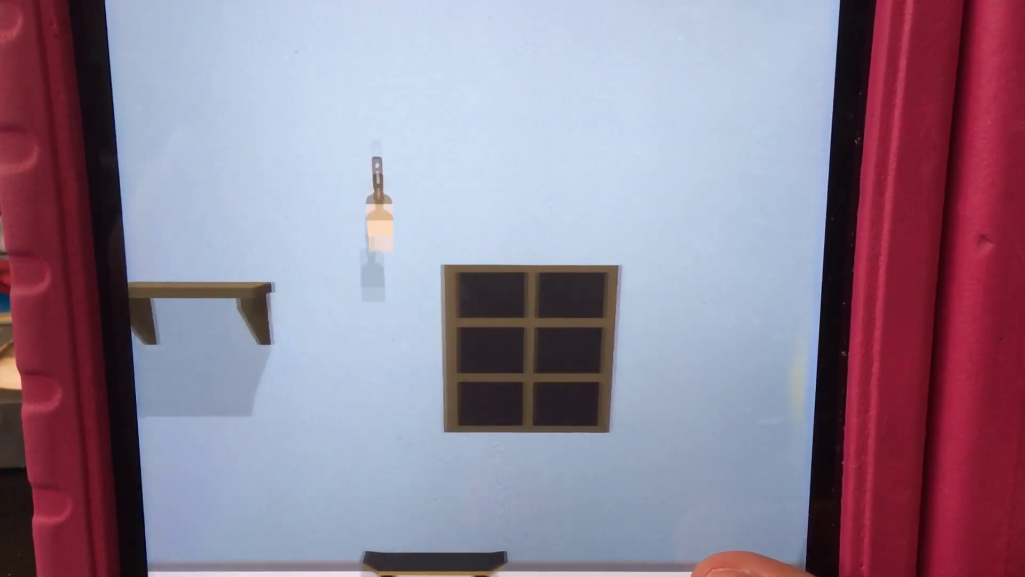
{"action": "left_click", "coordinate": [745, 562]}
{"action": "left_click", "coordinate": [753, 561]}
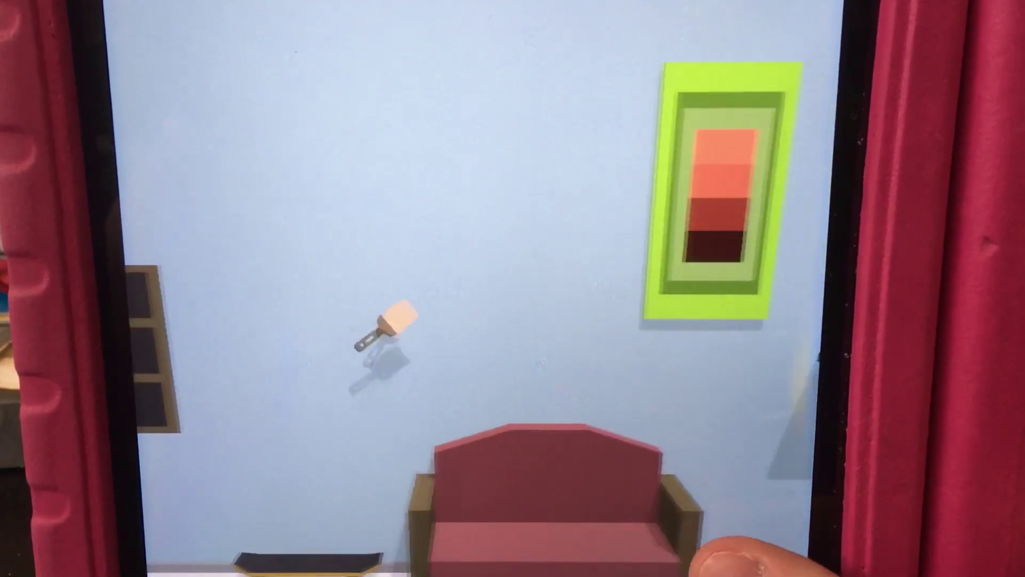
{"action": "left_click", "coordinate": [746, 561]}
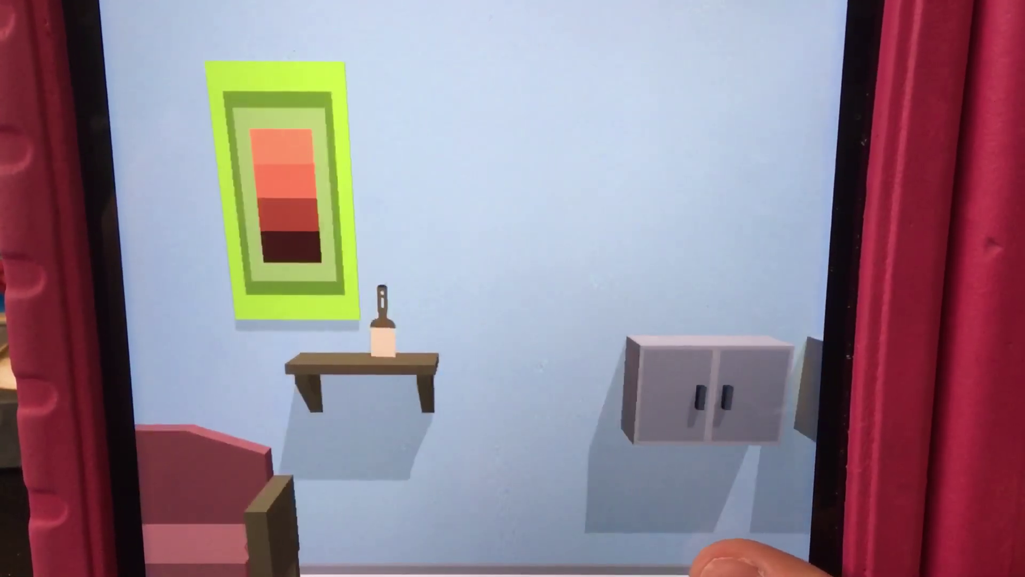
{"action": "left_click", "coordinate": [746, 561]}
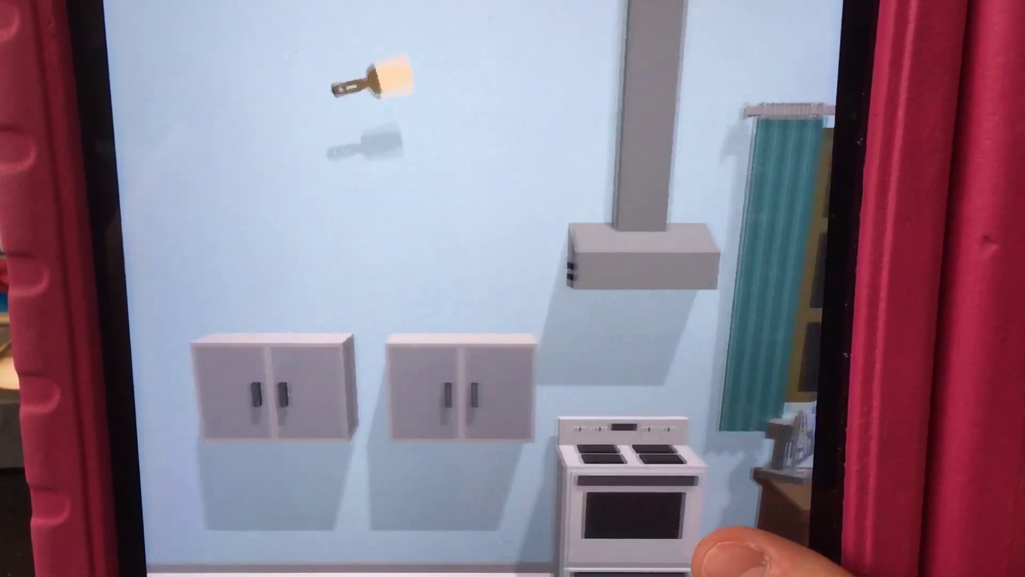
{"action": "left_click", "coordinate": [745, 561]}
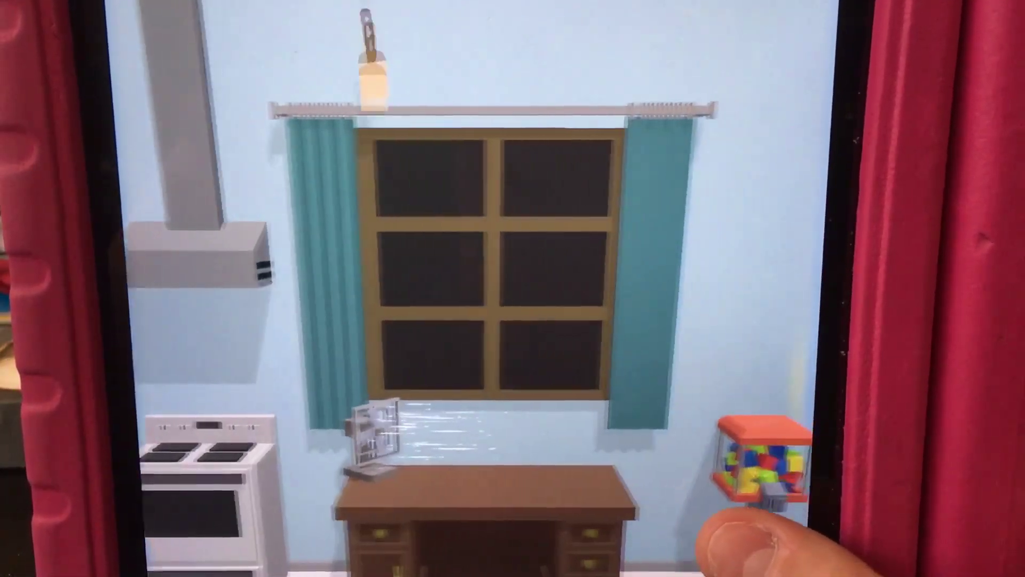
{"action": "left_click", "coordinate": [745, 561]}
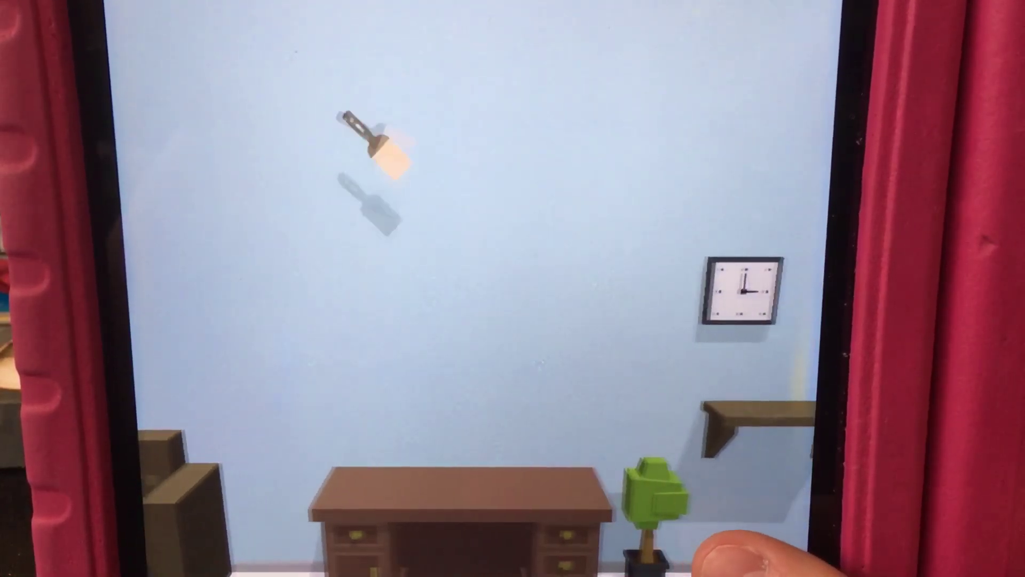
{"action": "left_click", "coordinate": [745, 561]}
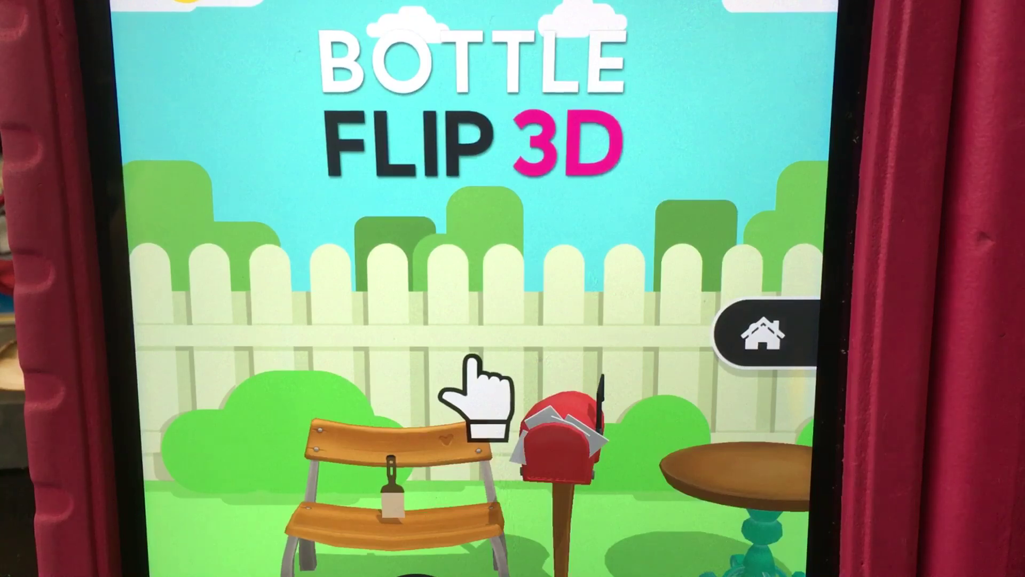
{"action": "left_click", "coordinate": [801, 465]}
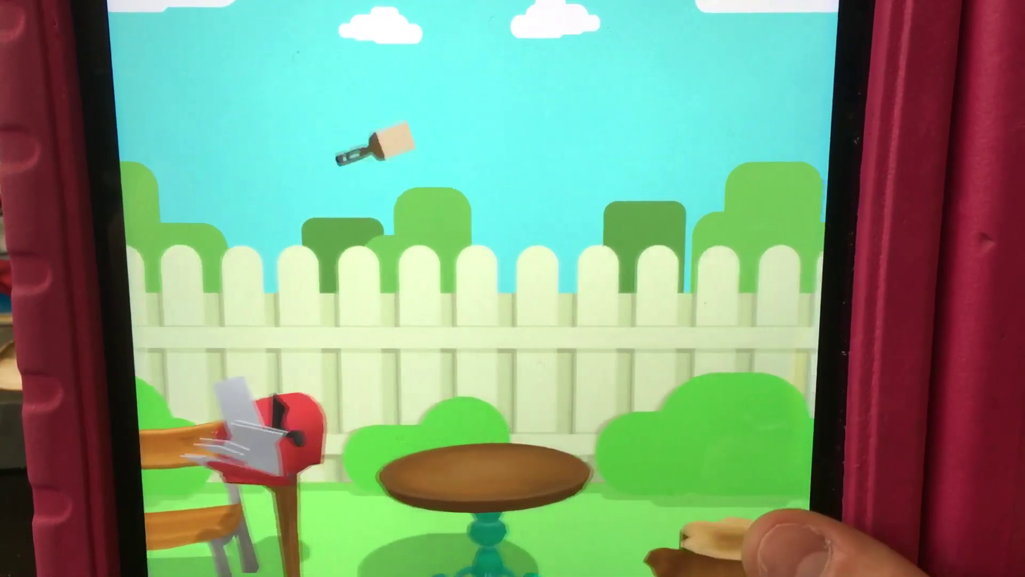